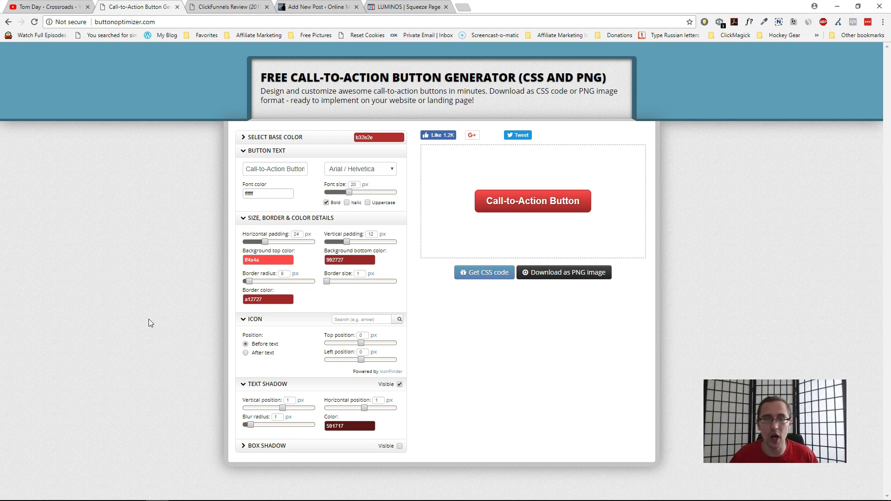
Replace the default 'Call-to-Action Button' label with 'Click Here to try out the trial'
{"action": "left_click", "coordinate": [267, 169]}
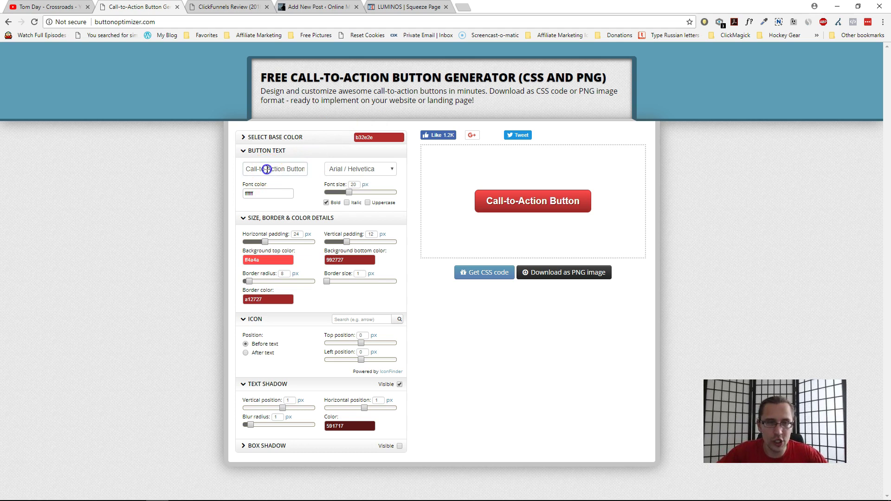
{"action": "triple_click", "coordinate": [267, 169]}
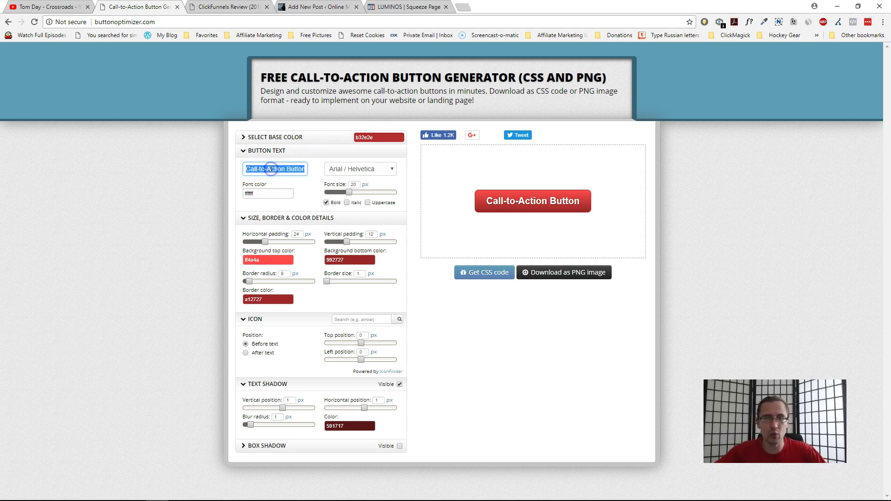
{"action": "type", "text": "Click Here to try out the g"}
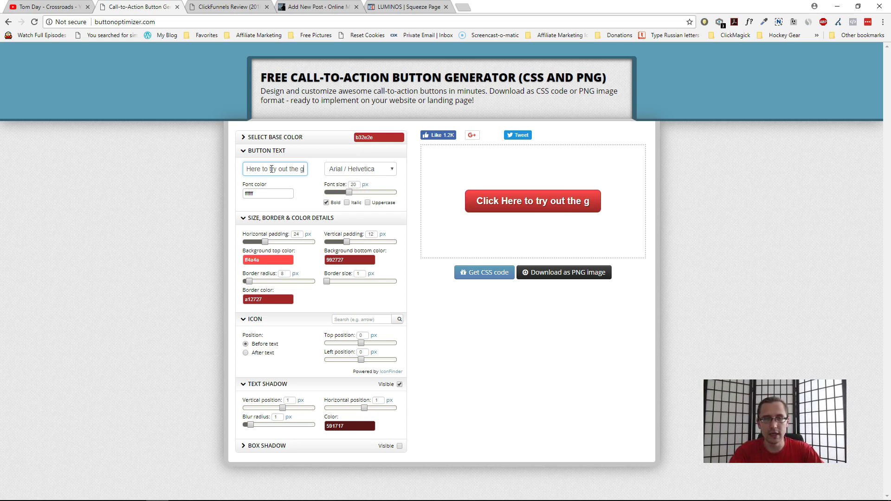
{"action": "key", "text": "BackSpace"}
{"action": "type", "text": "trial"}
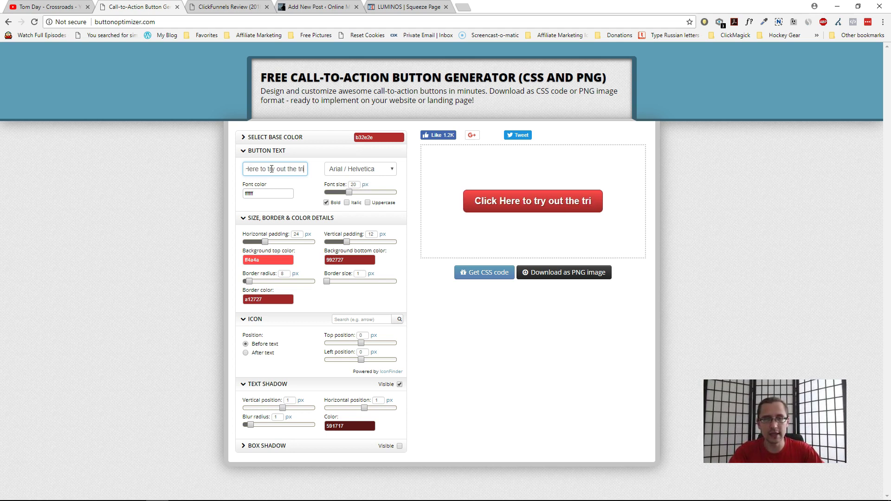
{"action": "left_click", "coordinate": [359, 158]}
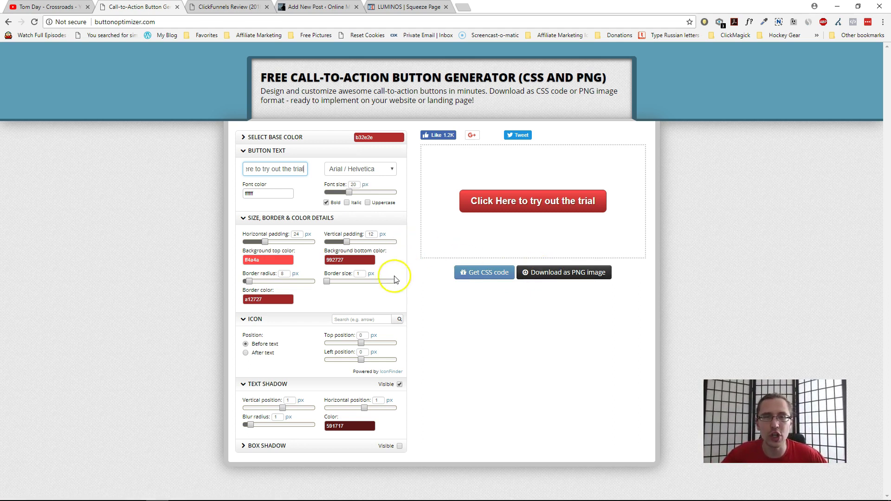
Scroll through the ClickFunnels review article, then return to the WordPress new post draft
{"action": "left_click", "coordinate": [211, 6]}
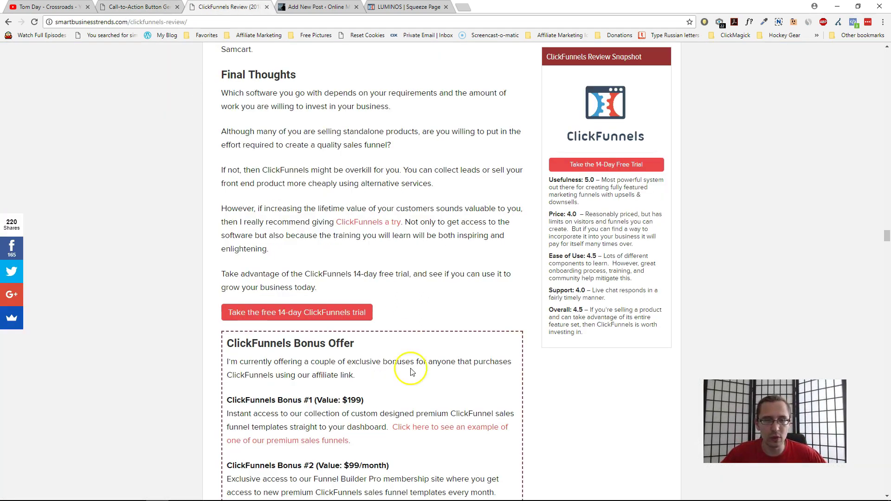
{"action": "scroll", "coordinate": [423, 322], "scroll_direction": "up", "scroll_amount": 2}
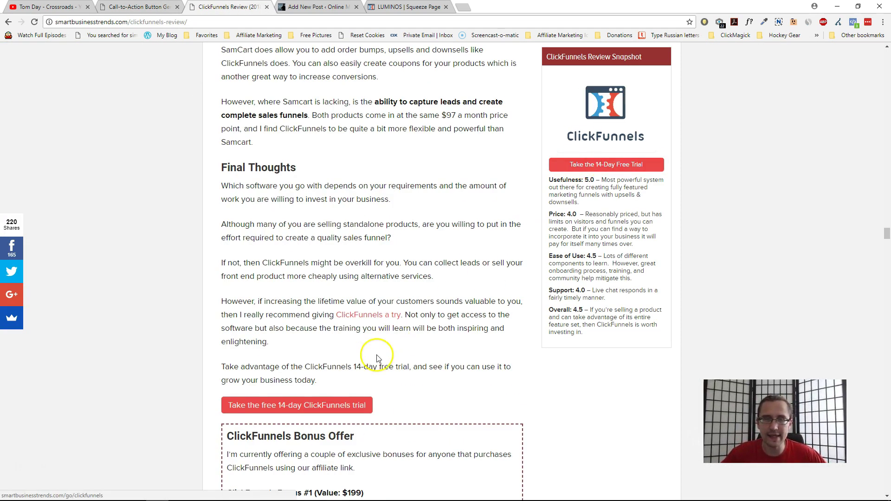
{"action": "scroll", "coordinate": [294, 310], "scroll_direction": "down", "scroll_amount": 2}
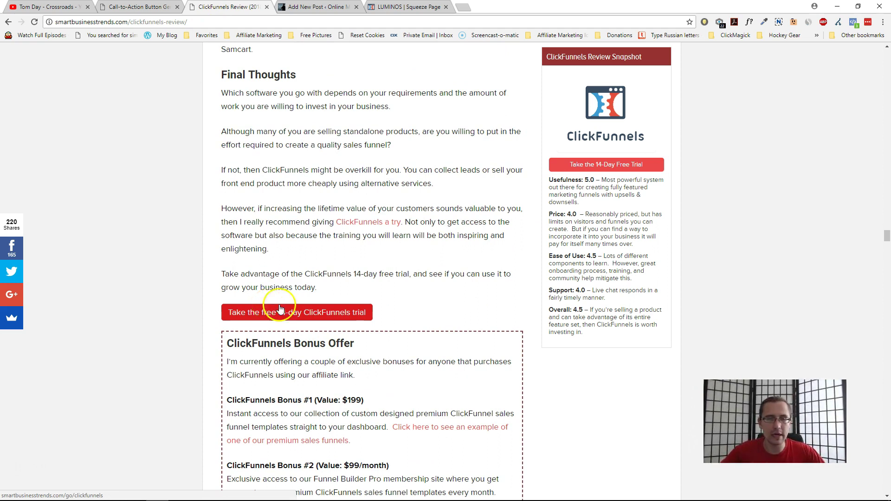
{"action": "scroll", "coordinate": [297, 310], "scroll_direction": "down", "scroll_amount": 8}
{"action": "scroll", "coordinate": [349, 320], "scroll_direction": "up", "scroll_amount": 9}
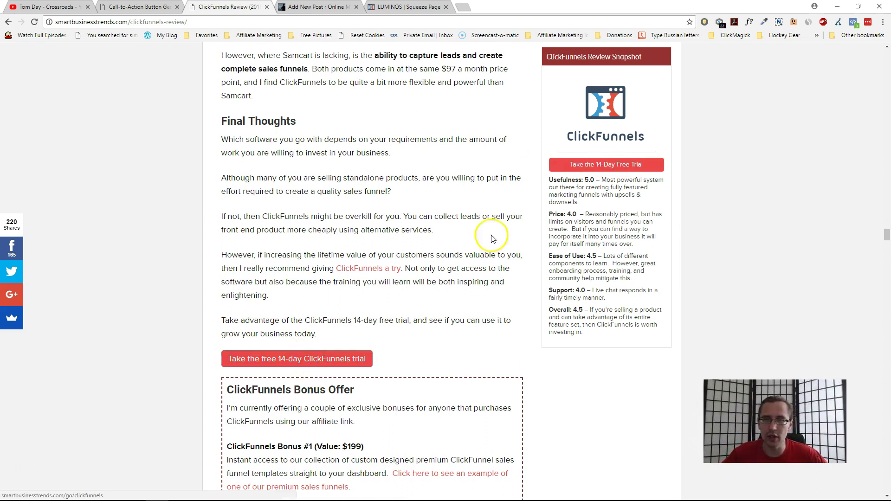
{"action": "scroll", "coordinate": [433, 250], "scroll_direction": "up", "scroll_amount": 14}
{"action": "scroll", "coordinate": [431, 294], "scroll_direction": "up", "scroll_amount": 12}
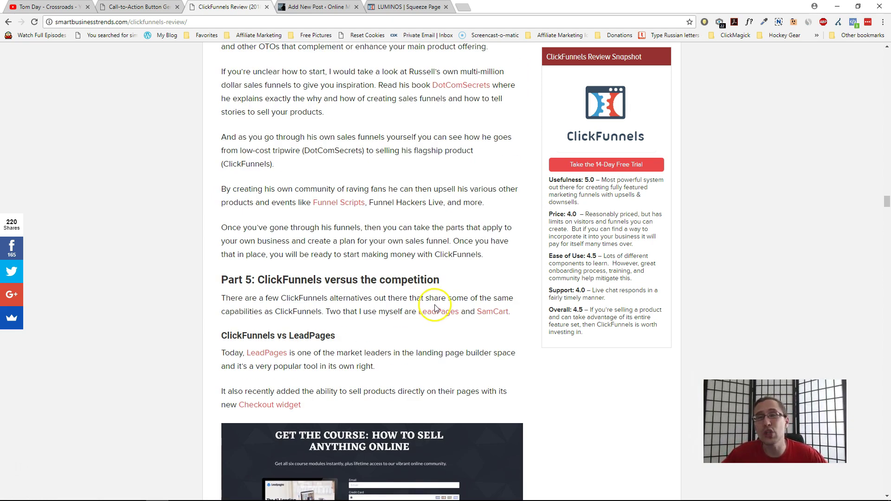
{"action": "scroll", "coordinate": [436, 309], "scroll_direction": "down", "scroll_amount": 4}
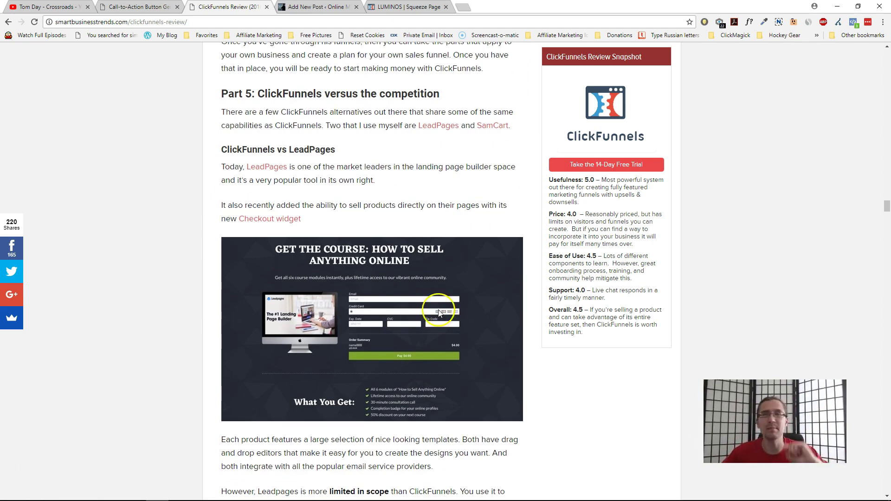
{"action": "scroll", "coordinate": [439, 310], "scroll_direction": "down", "scroll_amount": 10}
{"action": "left_click", "coordinate": [315, 8]}
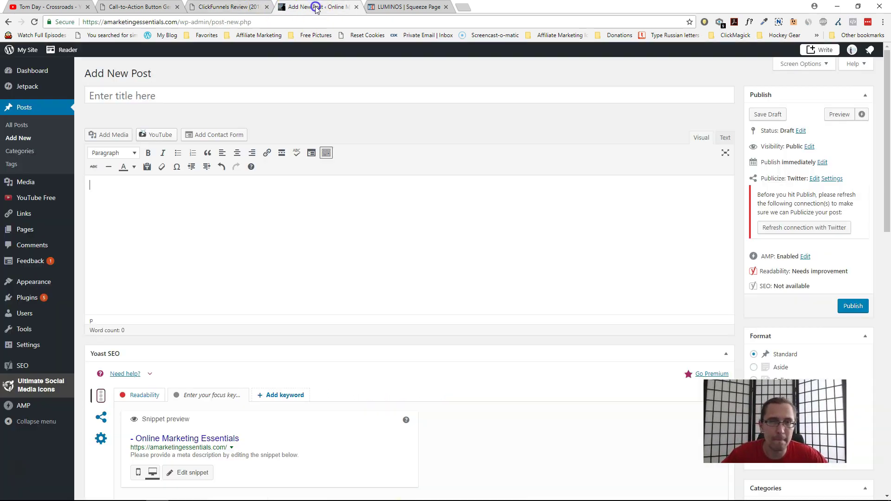
Insert the button-6.png trial button image from the Media Library and open its Image Details
{"action": "left_click", "coordinate": [246, 209]}
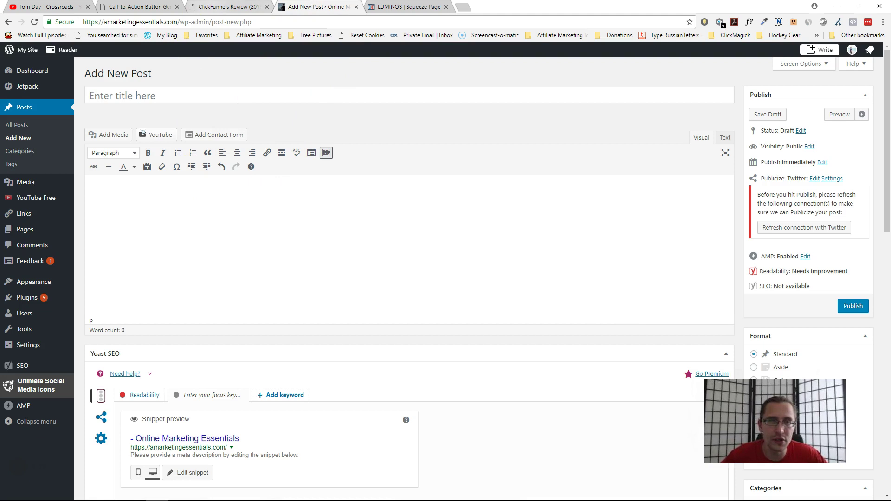
{"action": "left_click", "coordinate": [140, 6]}
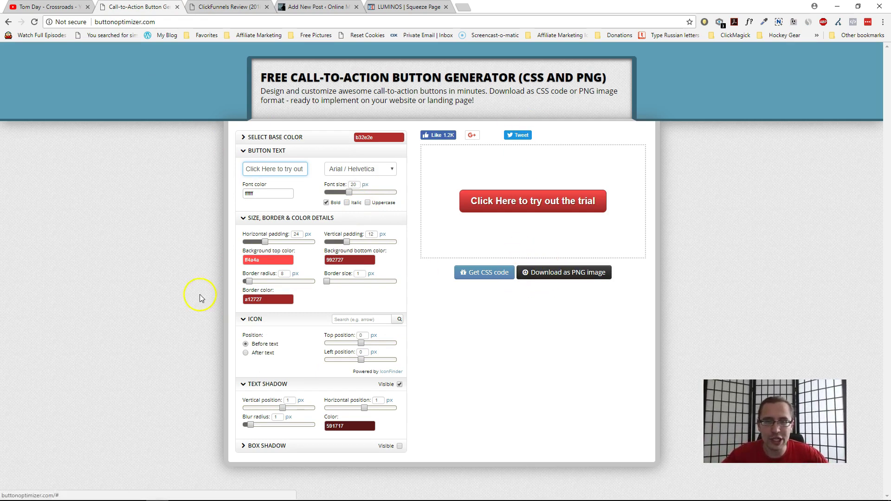
{"action": "left_click", "coordinate": [310, 6]}
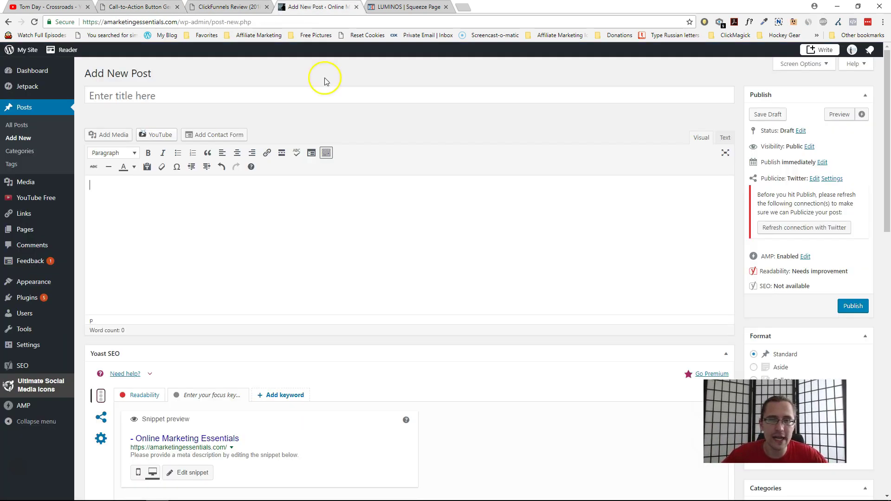
{"action": "left_click", "coordinate": [104, 133]}
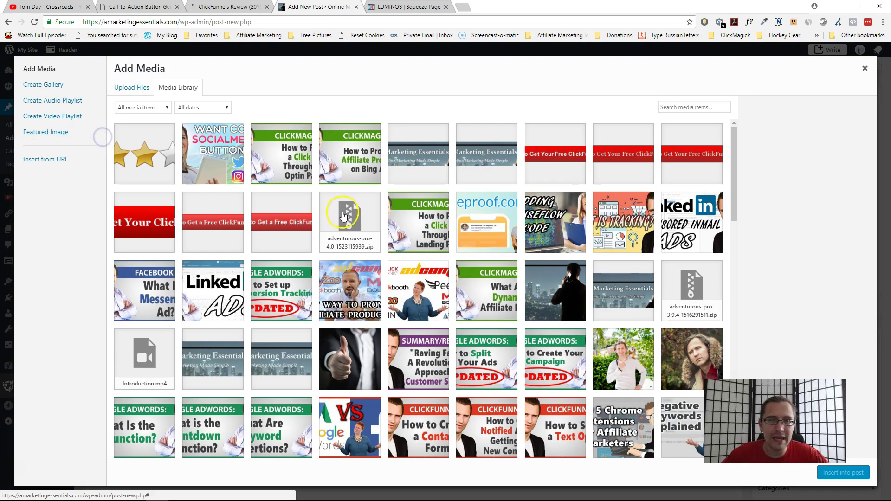
{"action": "left_click", "coordinate": [549, 155]}
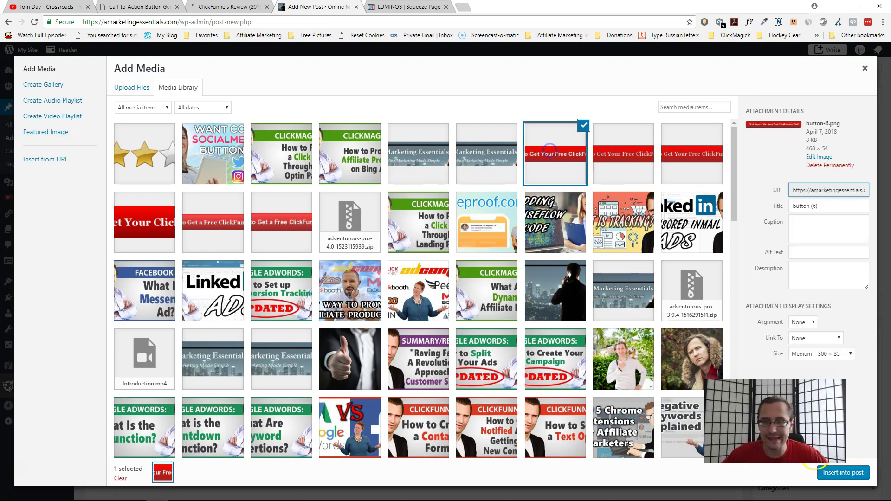
{"action": "left_click", "coordinate": [845, 473]}
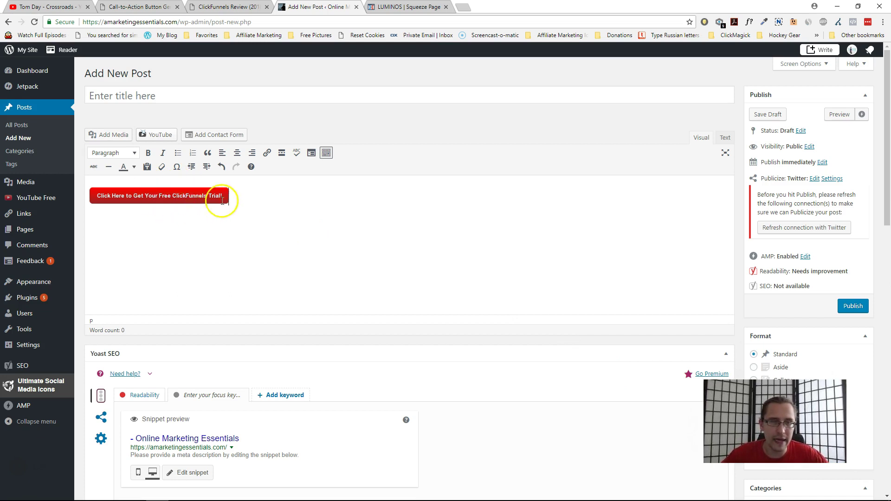
{"action": "left_click", "coordinate": [195, 197]}
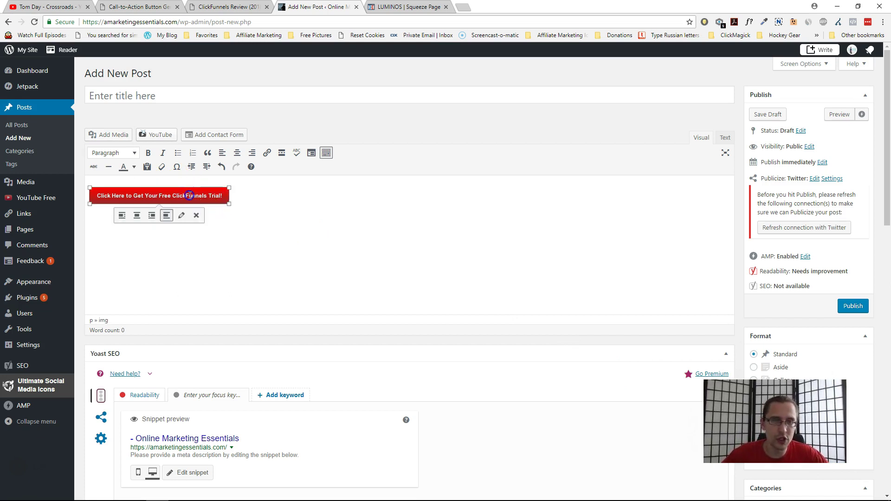
{"action": "left_click", "coordinate": [182, 216]}
Link the image to a Custom URL and set its size to Full Size 468 × 54
{"action": "left_click", "coordinate": [207, 210]}
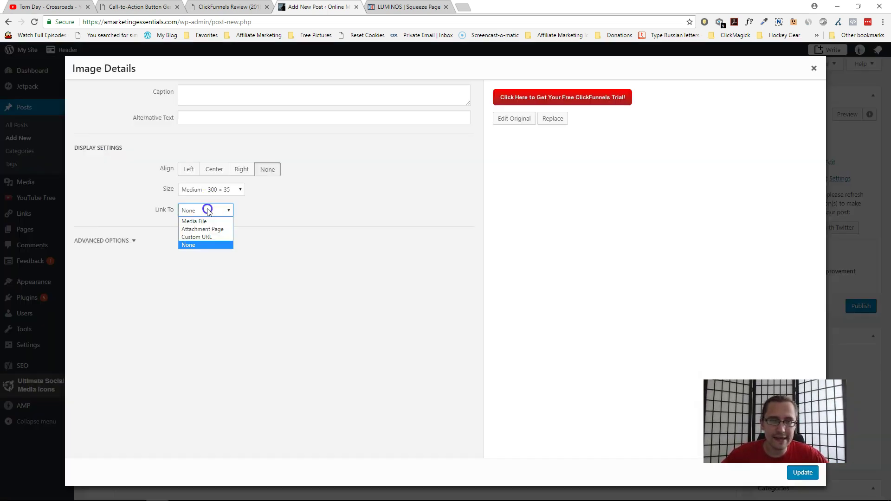
{"action": "left_click", "coordinate": [206, 238]}
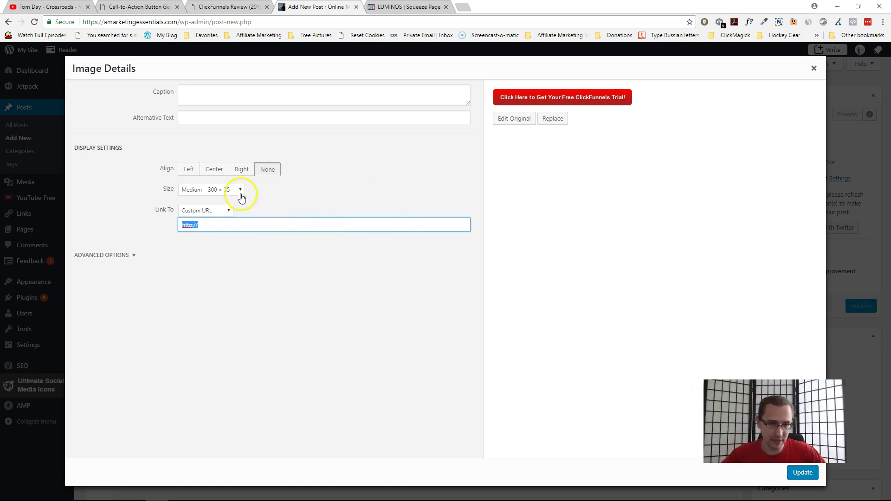
{"action": "left_click", "coordinate": [201, 191]}
{"action": "left_click", "coordinate": [204, 199]}
{"action": "left_click", "coordinate": [208, 189]}
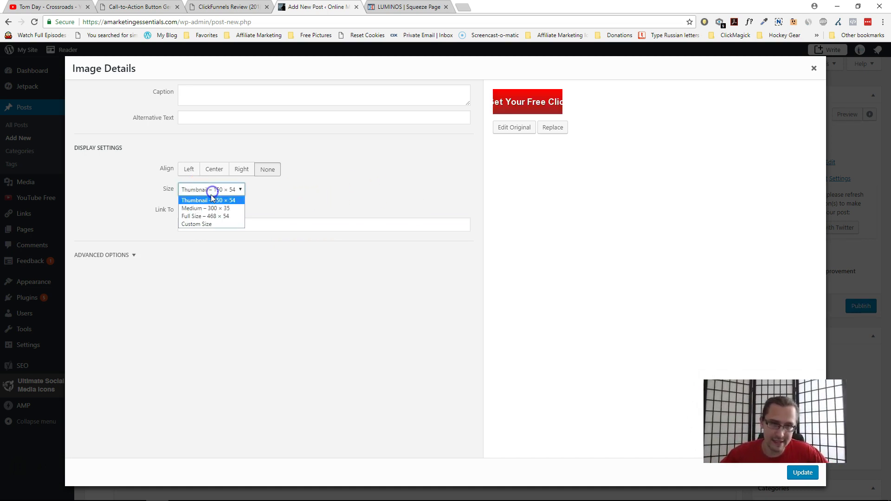
{"action": "left_click", "coordinate": [207, 208]}
{"action": "left_click", "coordinate": [207, 189]}
{"action": "left_click", "coordinate": [211, 217]}
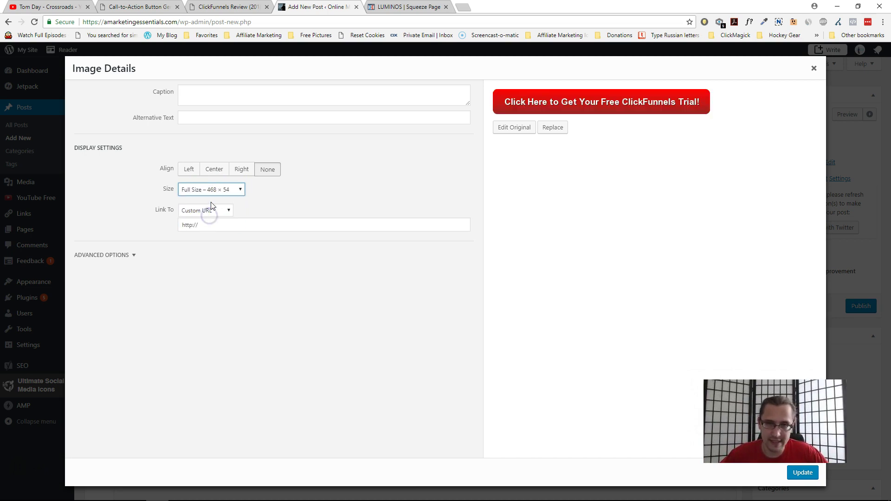
Center the button image, apply the update, and move to the ClickFunnels LUMINOS editor
{"action": "left_click", "coordinate": [244, 169]}
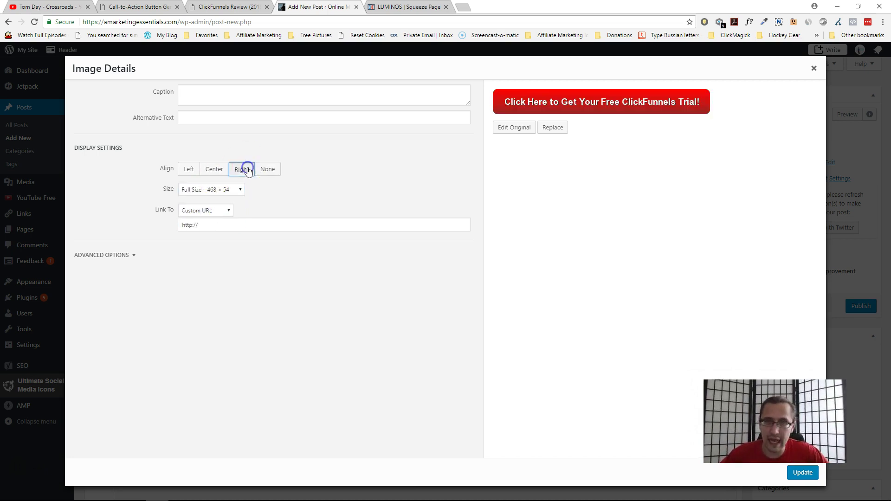
{"action": "left_click", "coordinate": [215, 171]}
{"action": "left_click", "coordinate": [194, 176]}
{"action": "left_click", "coordinate": [214, 170]}
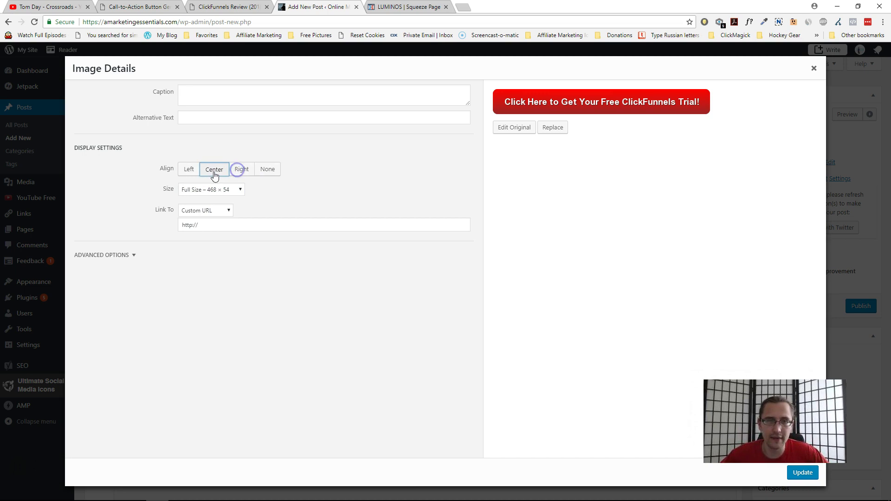
{"action": "left_click", "coordinate": [802, 473]}
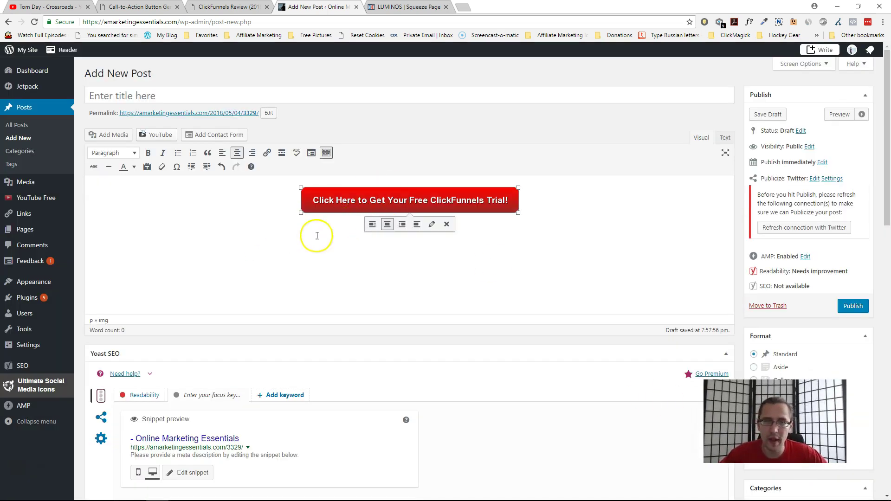
{"action": "left_click", "coordinate": [279, 246]}
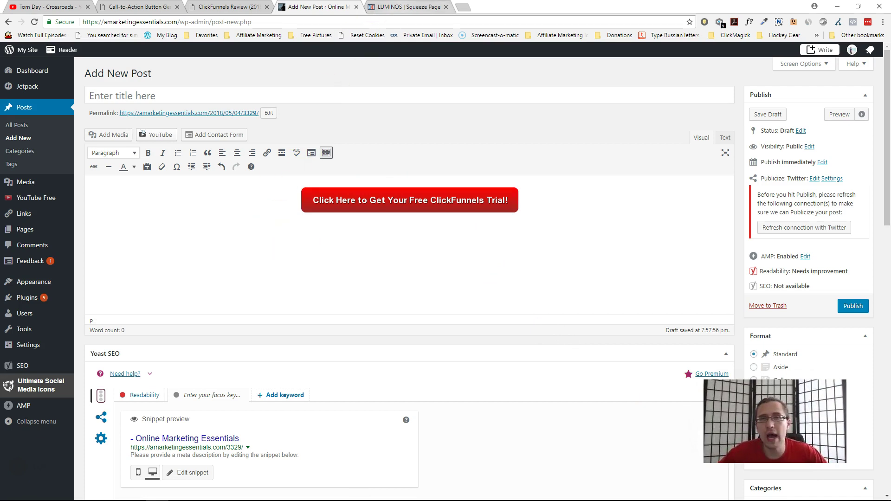
{"action": "left_click", "coordinate": [406, 7]}
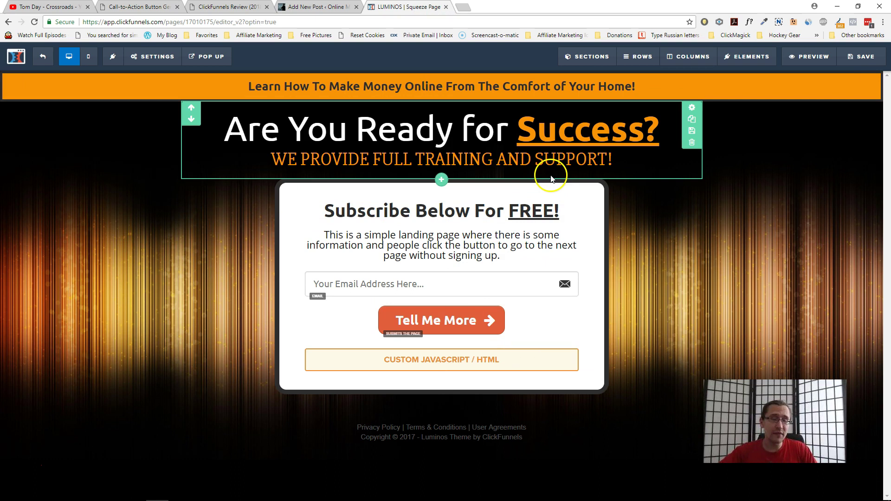
Reveal and copy the button's HTML code in ButtonOptimizer
{"action": "left_click", "coordinate": [139, 6]}
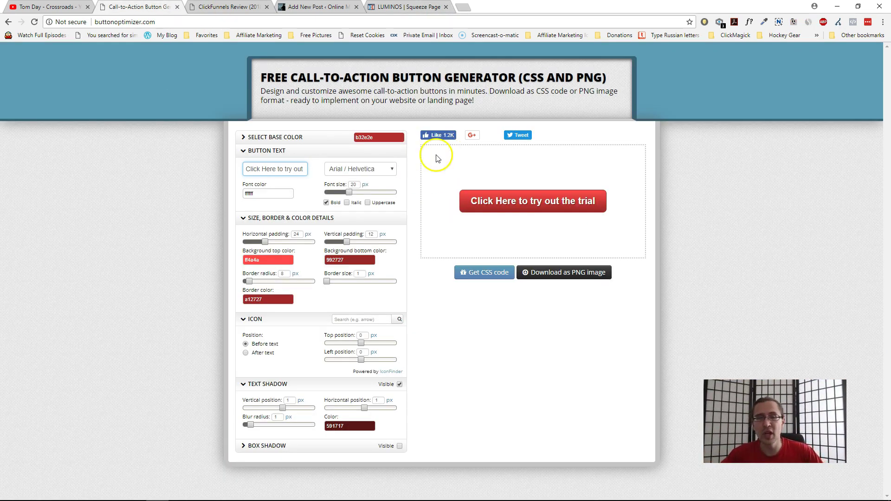
{"action": "left_click", "coordinate": [558, 277]}
{"action": "left_click", "coordinate": [478, 272]}
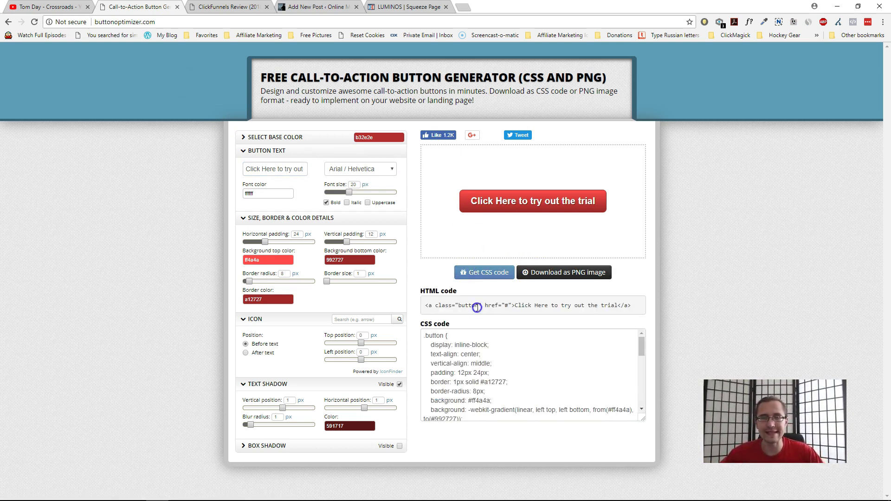
{"action": "left_click", "coordinate": [477, 307]}
{"action": "key", "text": "ctrl+c"}
Paste the button HTML into the squeeze page's Custom JS/HTML element
{"action": "left_click", "coordinate": [404, 7]}
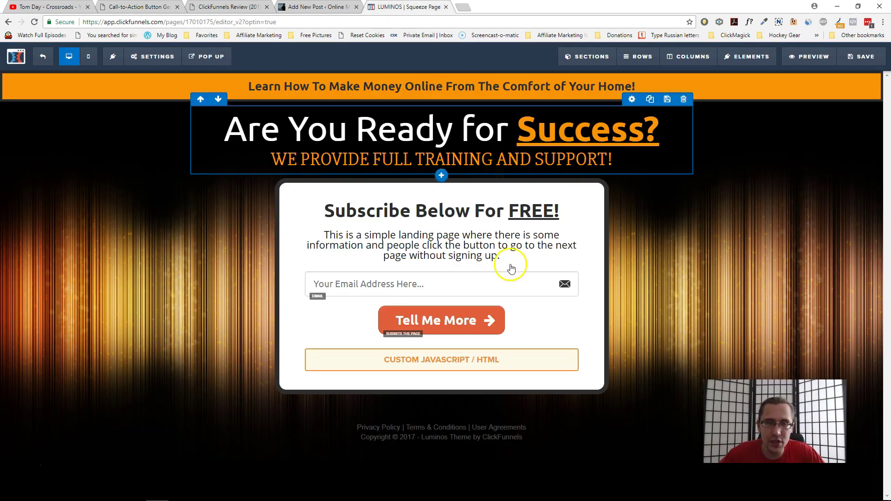
{"action": "left_click", "coordinate": [486, 369]}
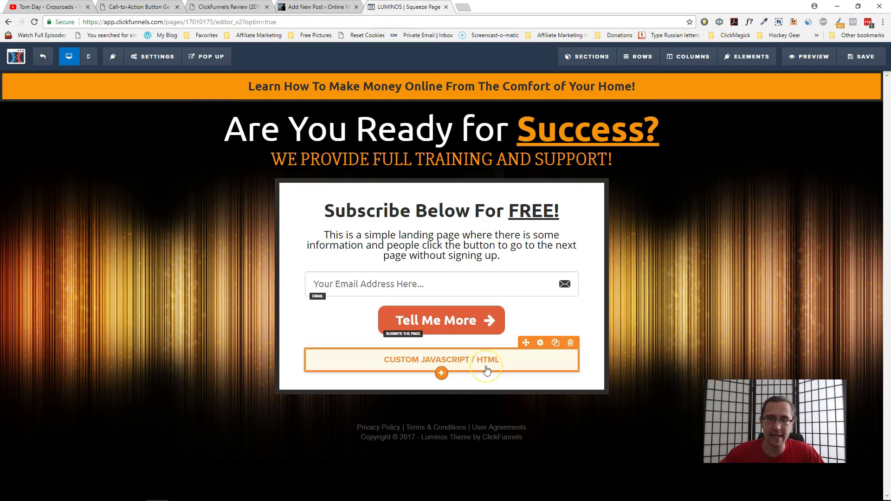
{"action": "left_click", "coordinate": [539, 342]}
{"action": "left_click", "coordinate": [739, 159]}
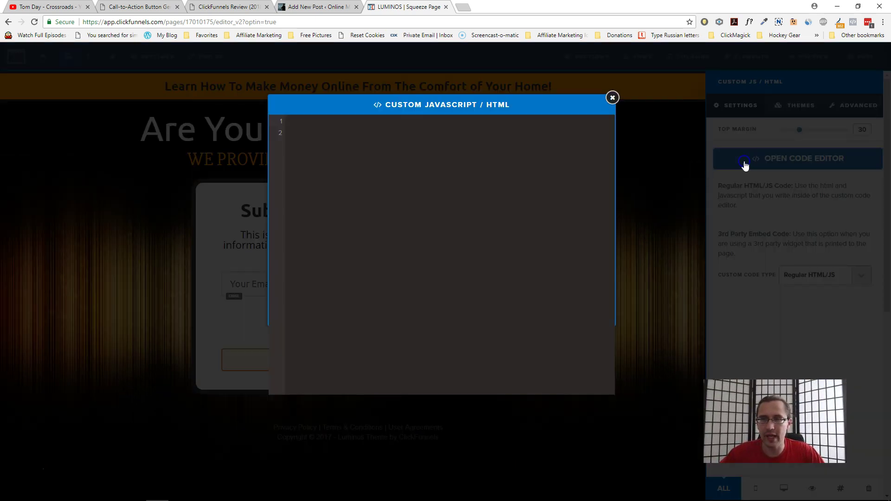
{"action": "key", "text": "ctrl+v"}
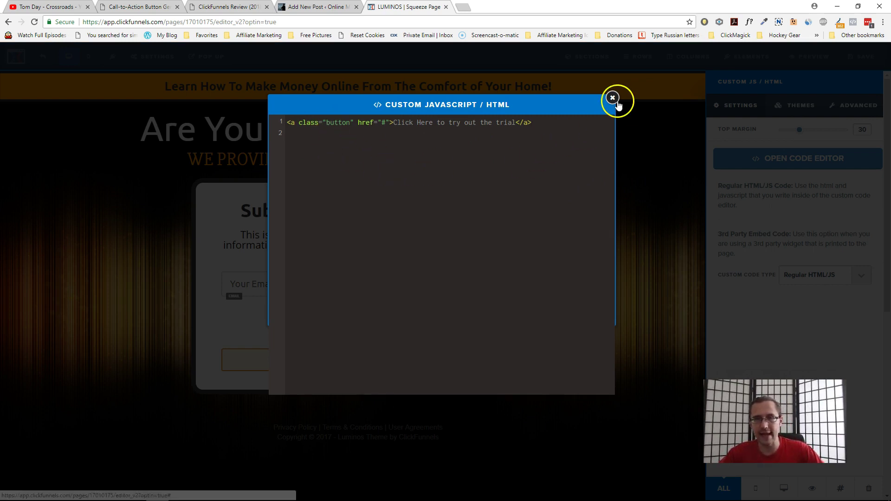
{"action": "left_click", "coordinate": [612, 97]}
Save and preview the page showing an unstyled link, then select the button's CSS in the generator
{"action": "left_click", "coordinate": [862, 57]}
{"action": "left_click", "coordinate": [811, 58]}
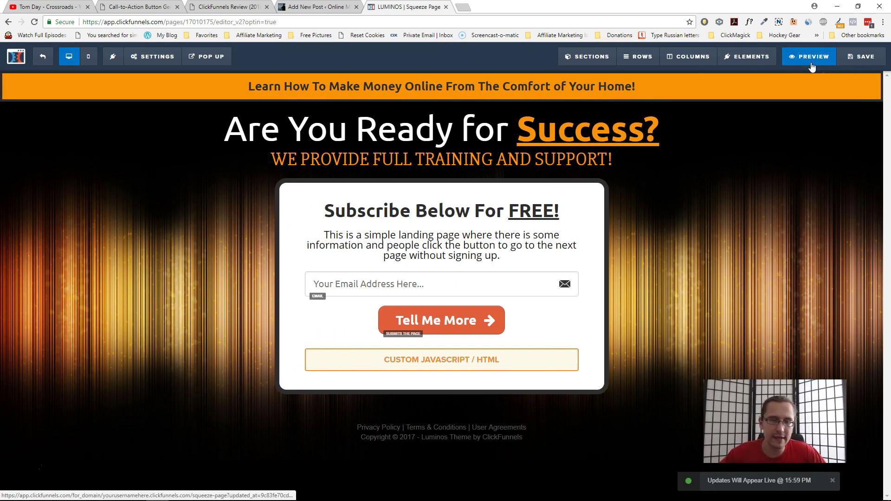
{"action": "left_click", "coordinate": [799, 63]}
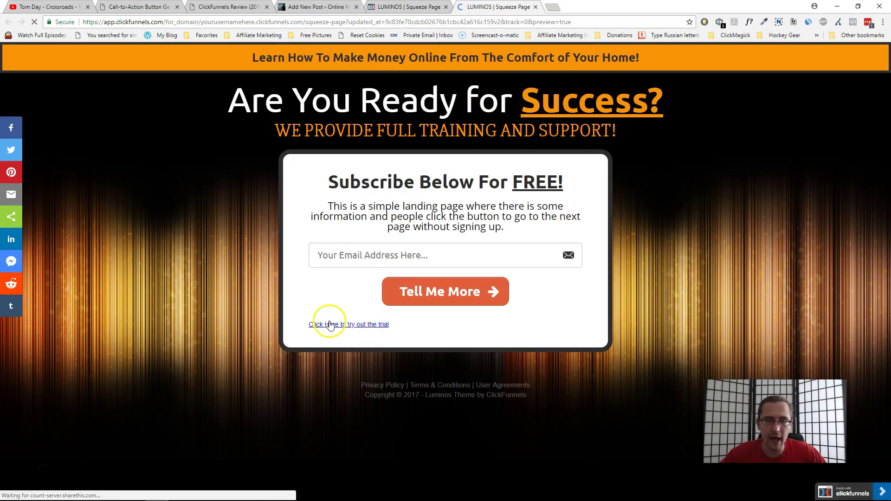
{"action": "left_click", "coordinate": [537, 10]}
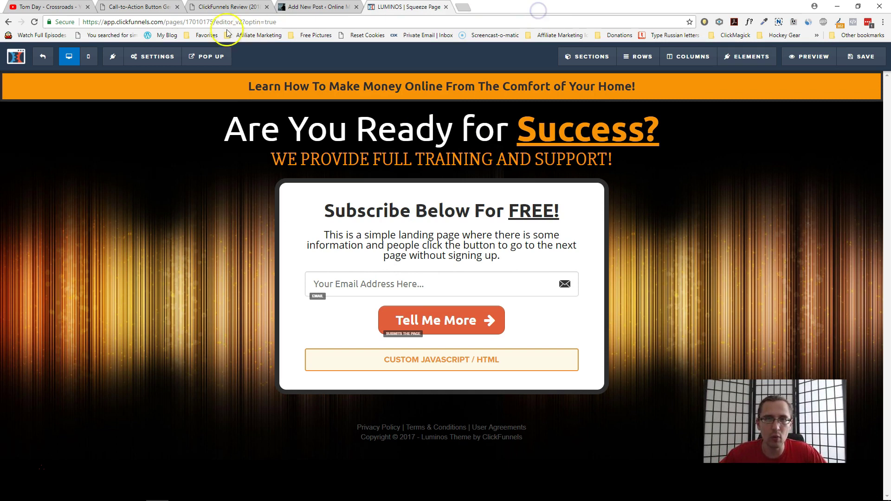
{"action": "left_click", "coordinate": [138, 7]}
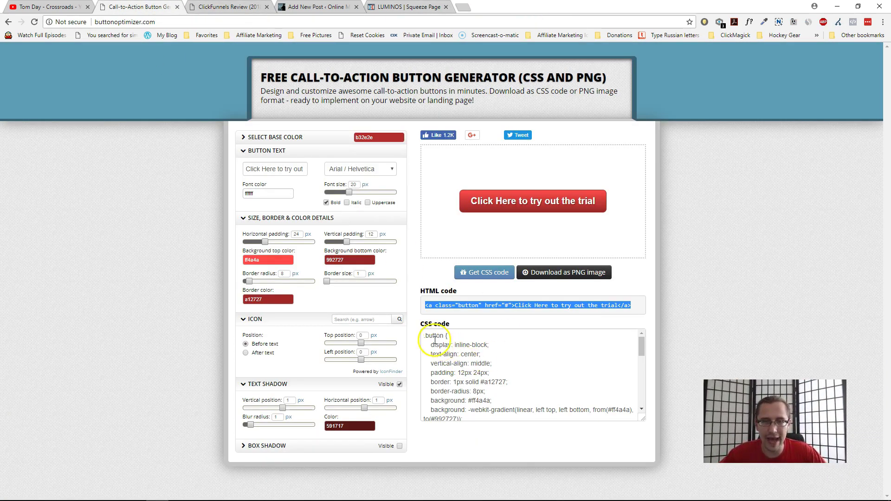
{"action": "left_click_drag", "start_coordinate": [424, 335], "coordinate": [572, 455]}
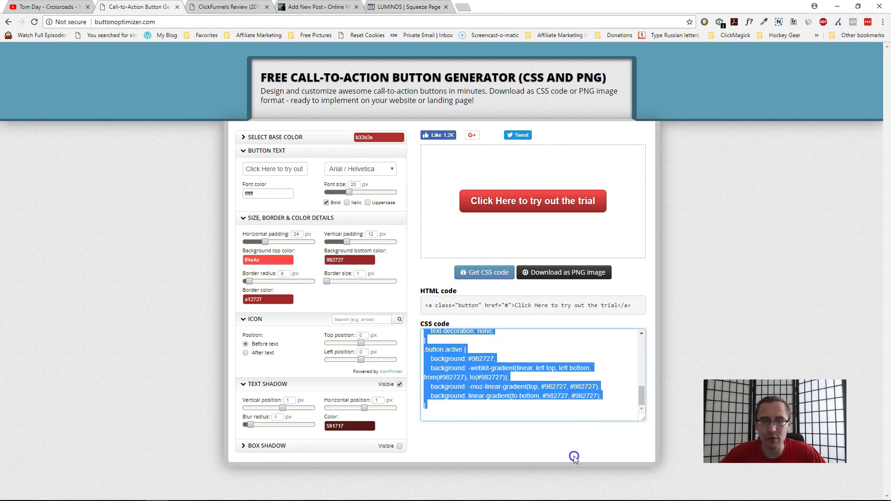
Paste the button CSS into the page's custom CSS settings and save
{"action": "left_click", "coordinate": [408, 7]}
{"action": "left_click", "coordinate": [158, 56]}
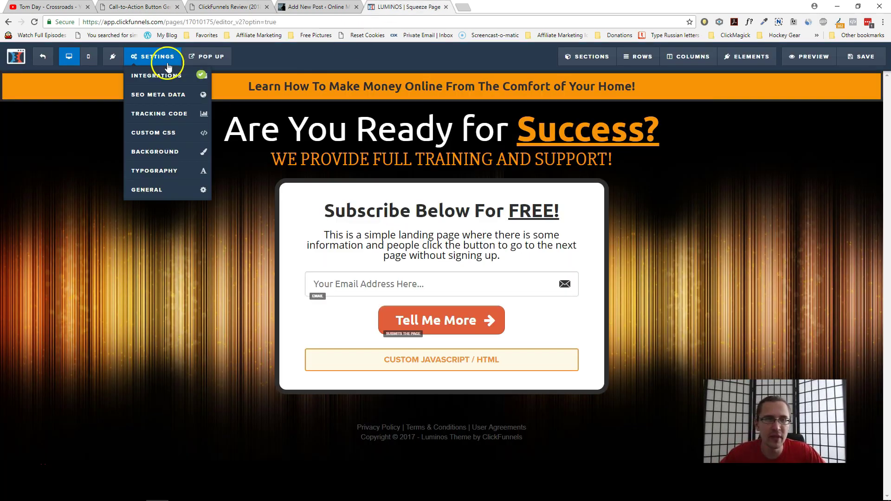
{"action": "left_click", "coordinate": [167, 135]}
{"action": "left_click", "coordinate": [324, 122]}
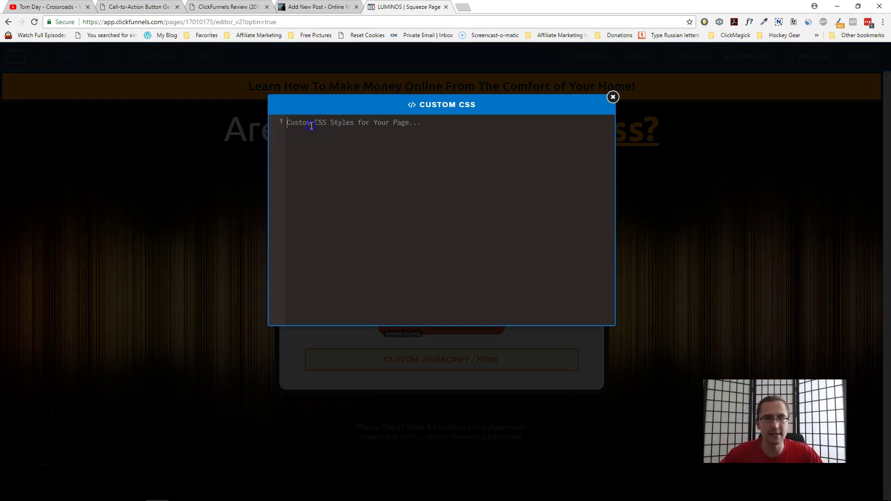
{"action": "key", "text": "ctrl+v"}
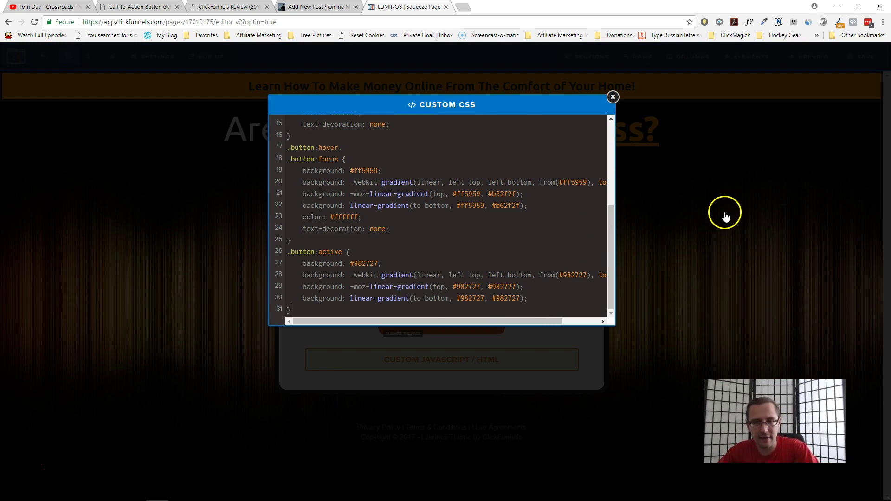
{"action": "left_click", "coordinate": [723, 213]}
{"action": "left_click", "coordinate": [855, 56]}
Preview the page, showing the styled red trial button left-aligned
{"action": "left_click", "coordinate": [807, 61]}
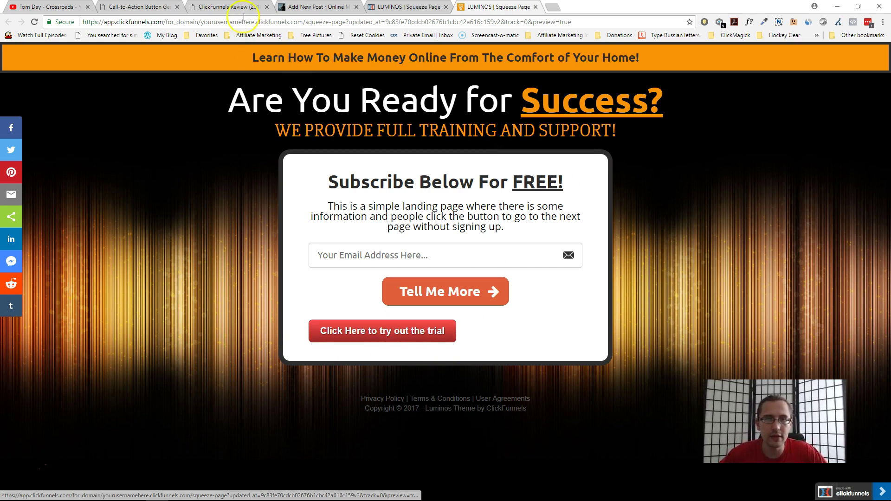
{"action": "left_click", "coordinate": [151, 9]}
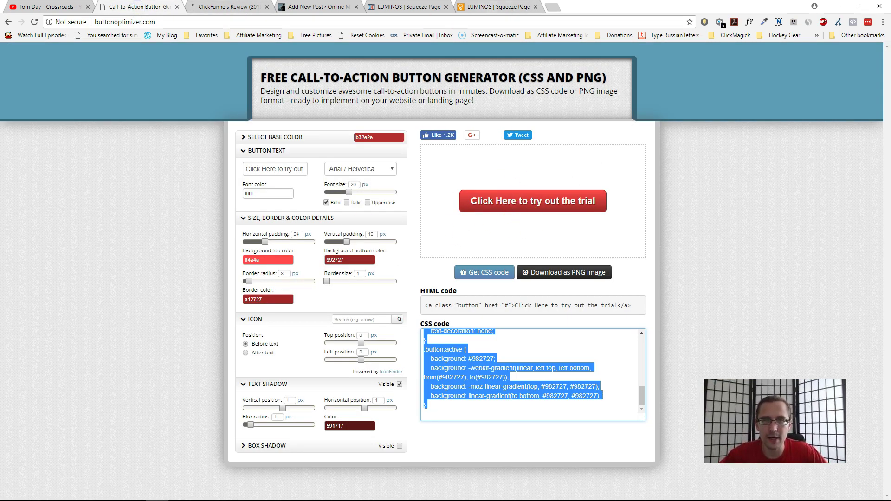
{"action": "left_click", "coordinate": [510, 7]}
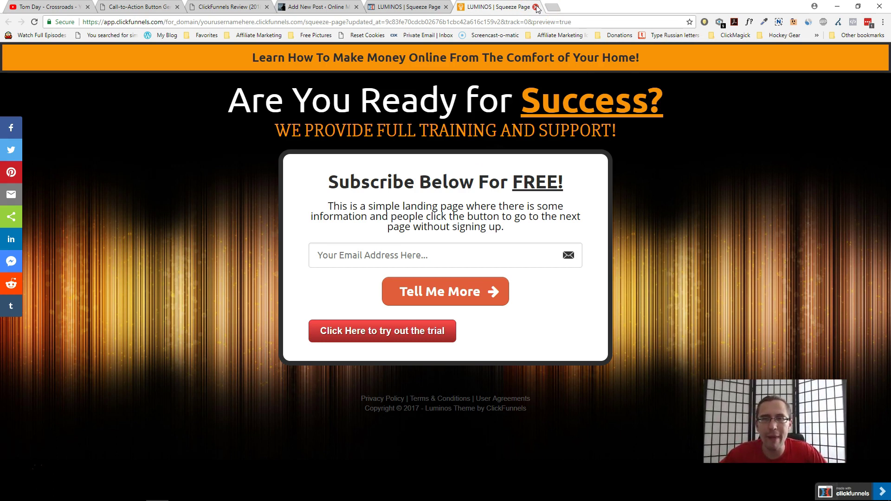
Add a <center> tag around the trial button code in the custom HTML element
{"action": "left_click", "coordinate": [408, 7]}
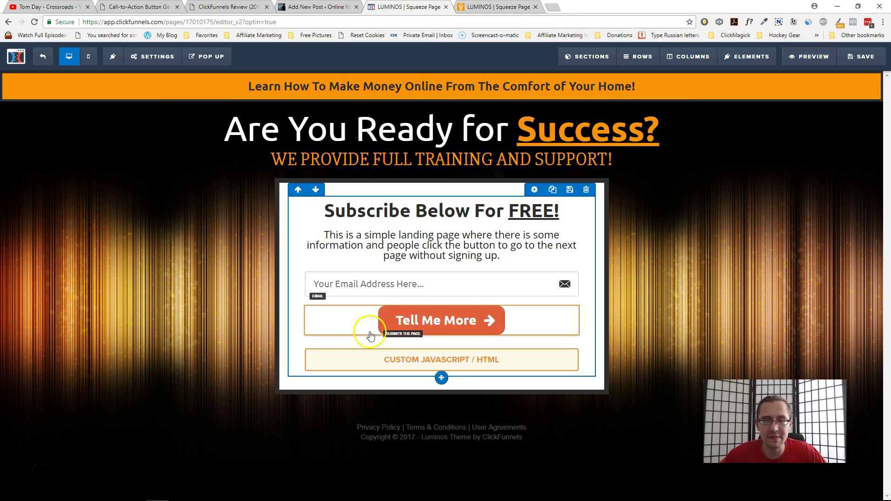
{"action": "left_click", "coordinate": [536, 6]}
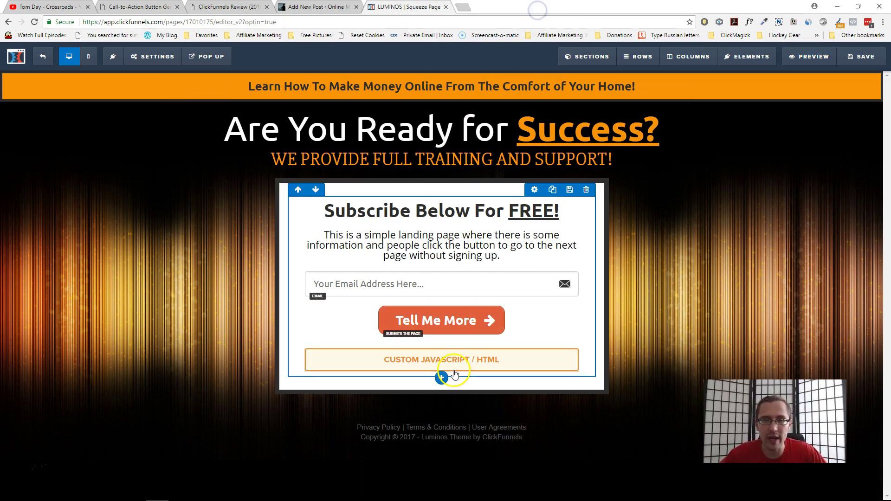
{"action": "left_click", "coordinate": [540, 343]}
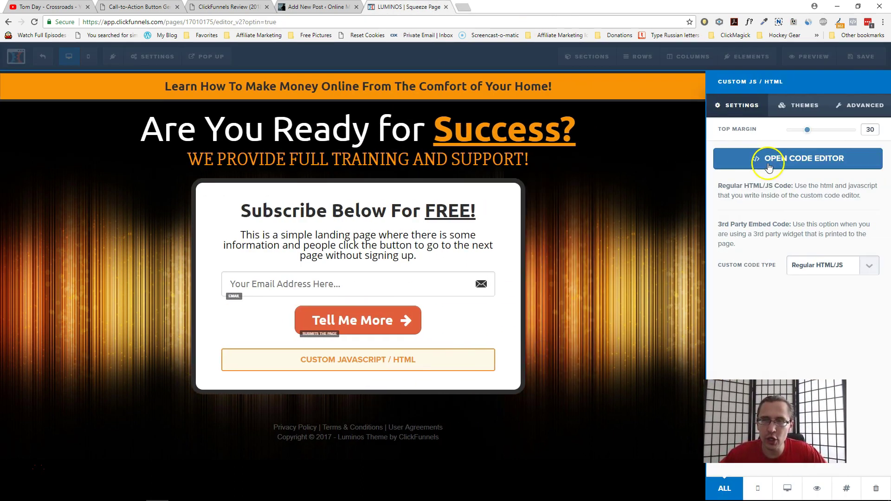
{"action": "left_click", "coordinate": [784, 156]}
{"action": "left_click_drag", "start_coordinate": [292, 124], "coordinate": [311, 168]}
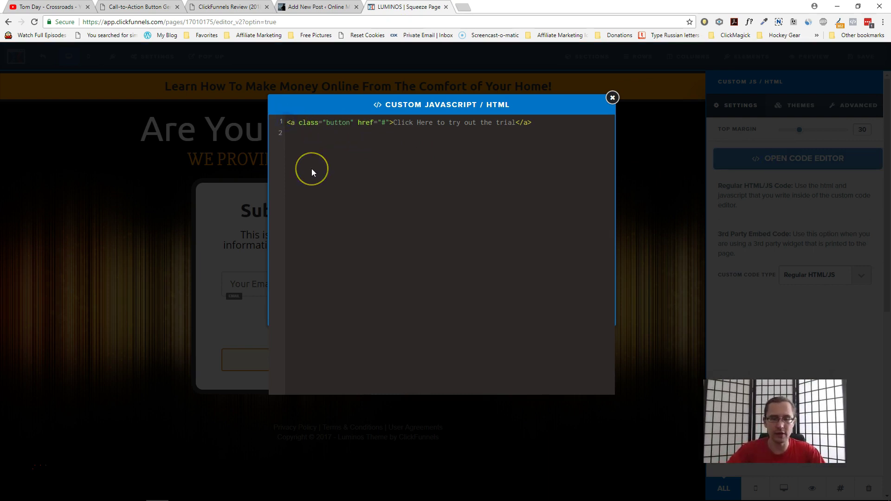
{"action": "type", "text": "<center>"}
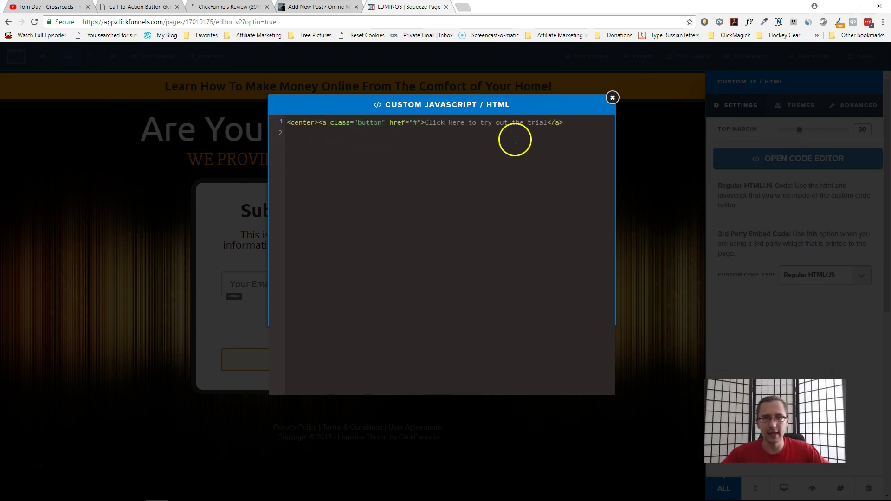
{"action": "left_click", "coordinate": [418, 121]}
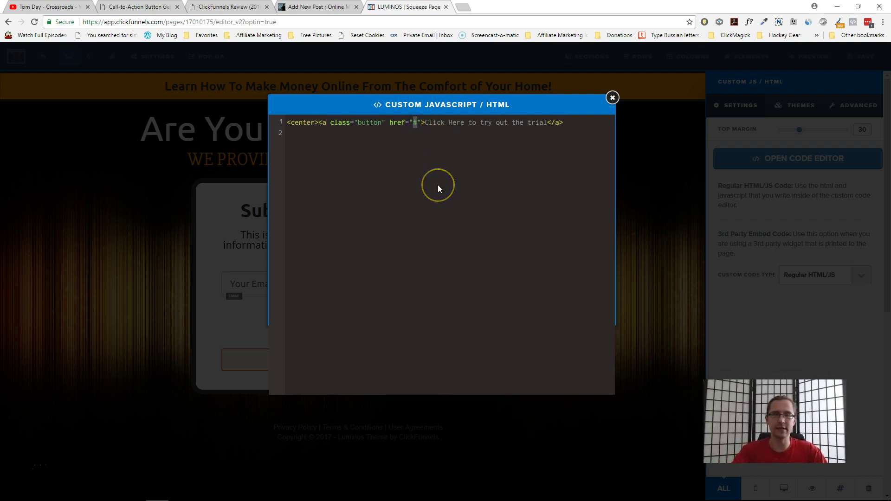
{"action": "key", "text": "BackSpace"}
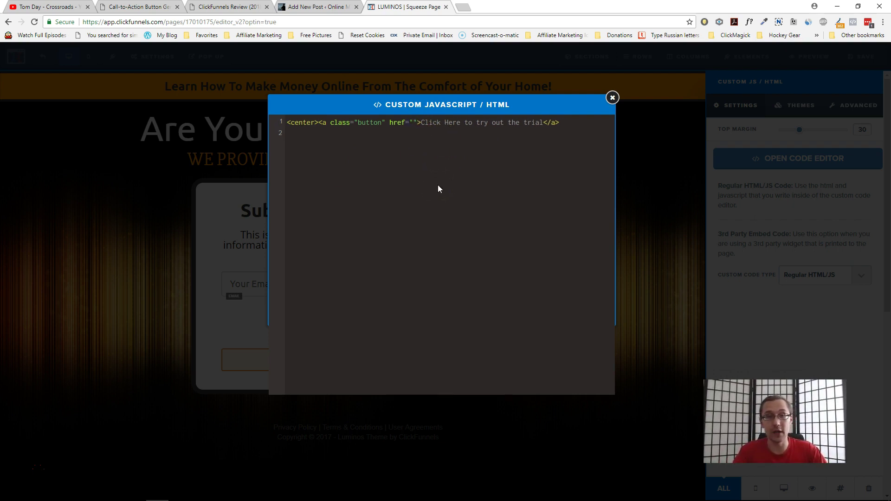
{"action": "type", "text": "ttps"}
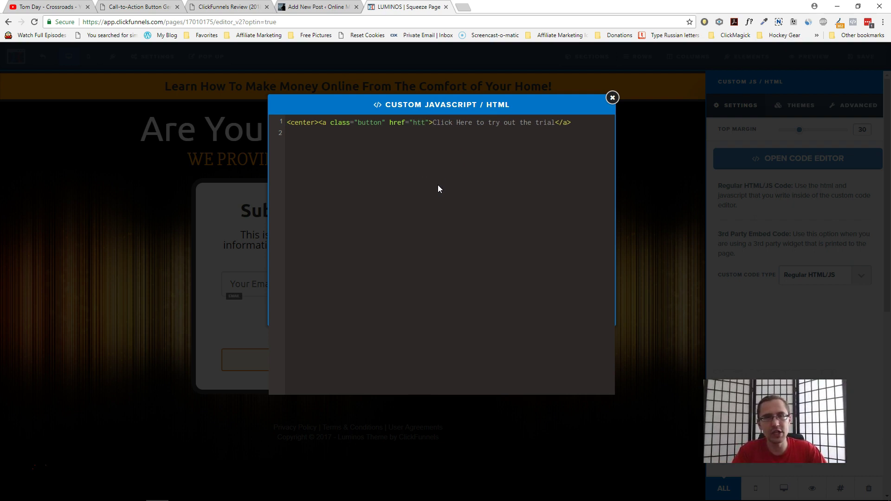
{"action": "type", "text": "://"}
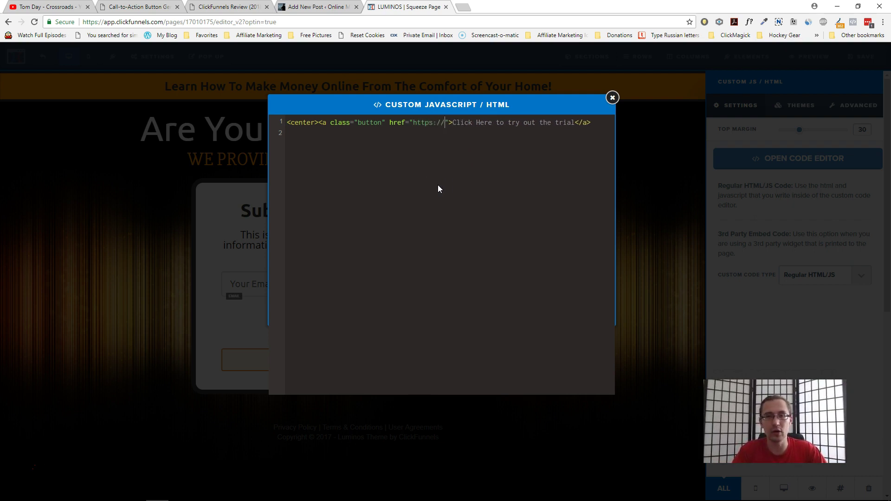
{"action": "type", "text": "www.clickfun"}
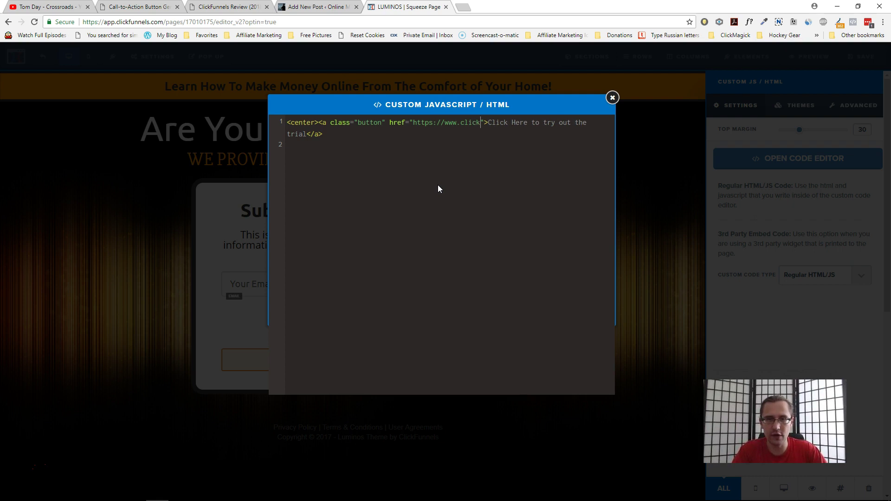
{"action": "type", "text": "nels.com"}
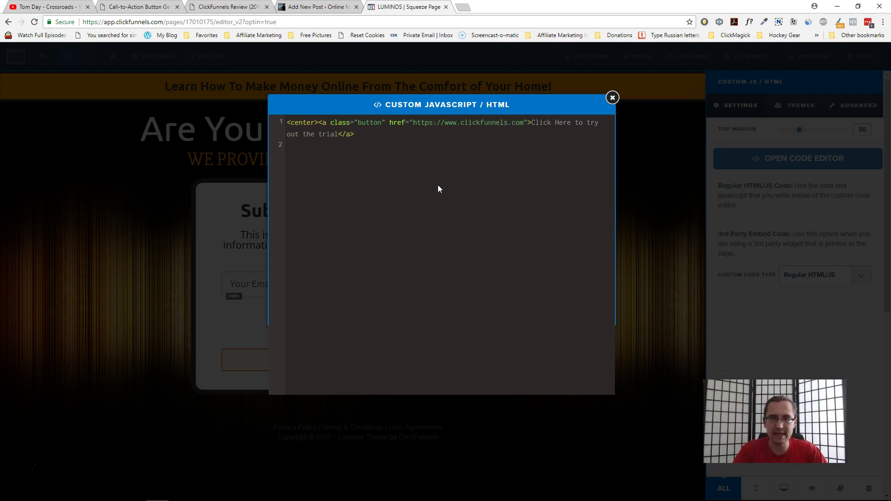
{"action": "left_click", "coordinate": [612, 97]}
{"action": "left_click", "coordinate": [853, 56]}
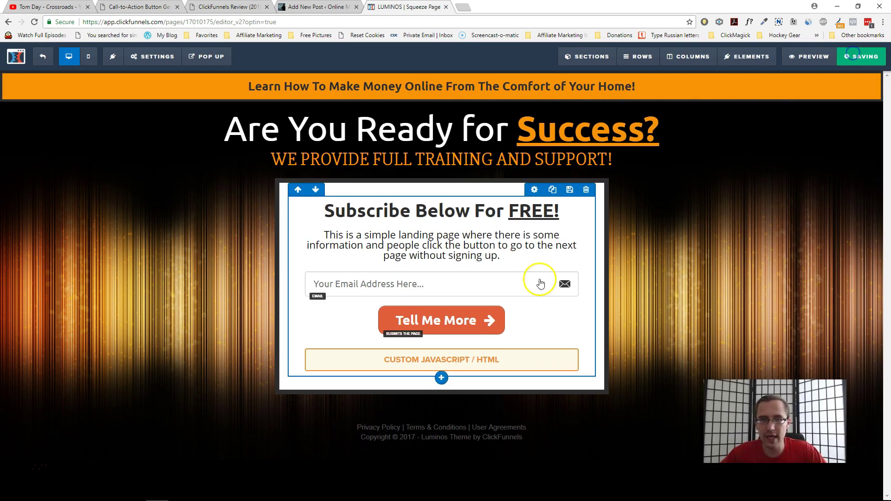
{"action": "left_click", "coordinate": [538, 343]}
{"action": "left_click", "coordinate": [772, 168]}
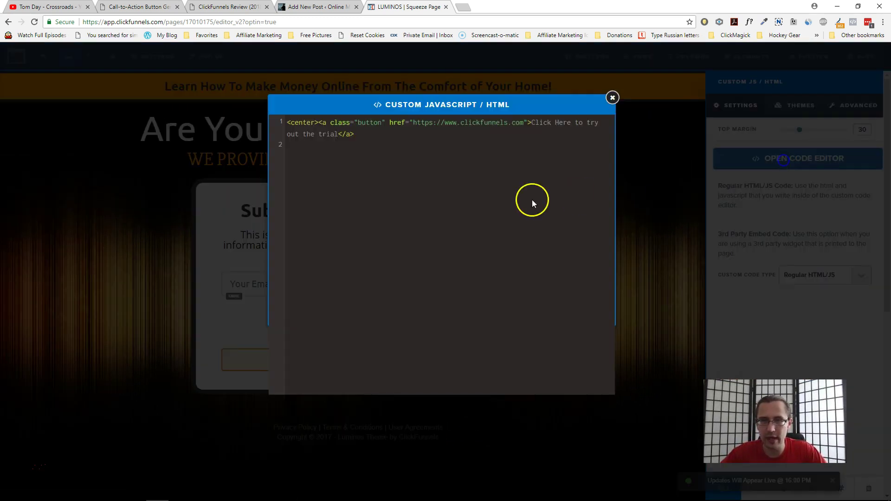
{"action": "left_click_drag", "start_coordinate": [544, 123], "coordinate": [463, 147]}
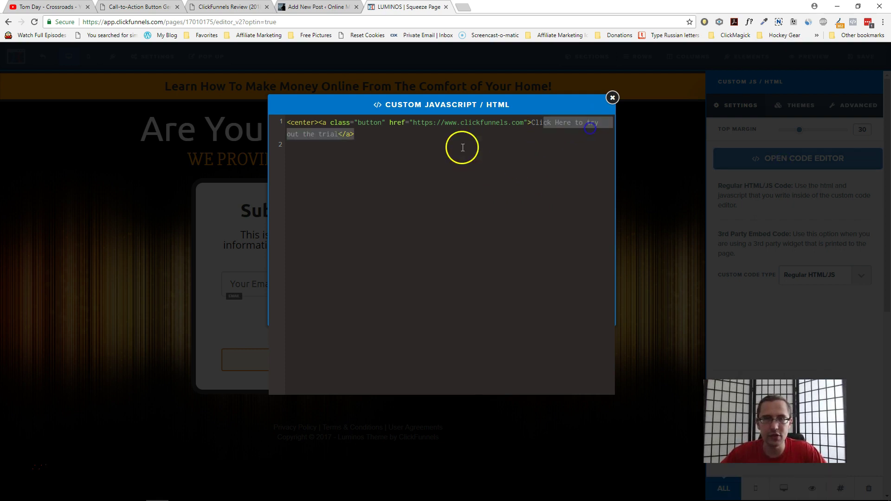
Save and preview the page, confirming the centred trial button opens clickfunnels.com
{"action": "left_click", "coordinate": [612, 97]}
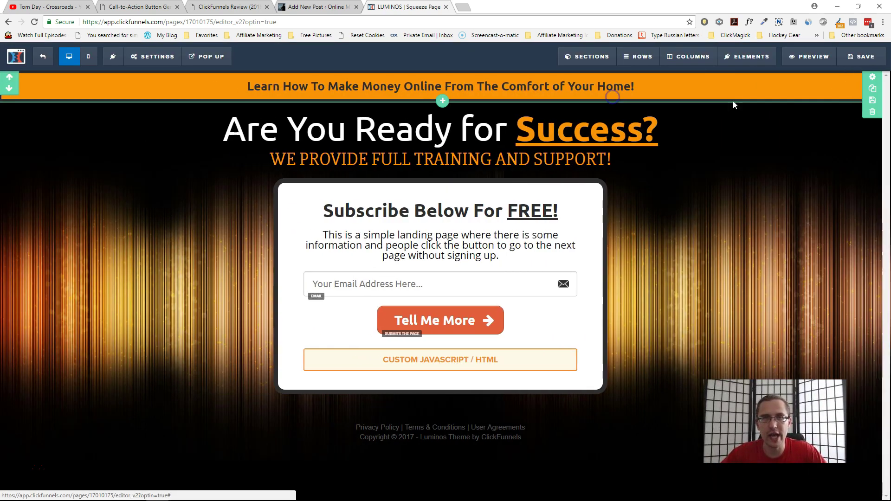
{"action": "left_click", "coordinate": [863, 57]}
{"action": "left_click", "coordinate": [801, 56]}
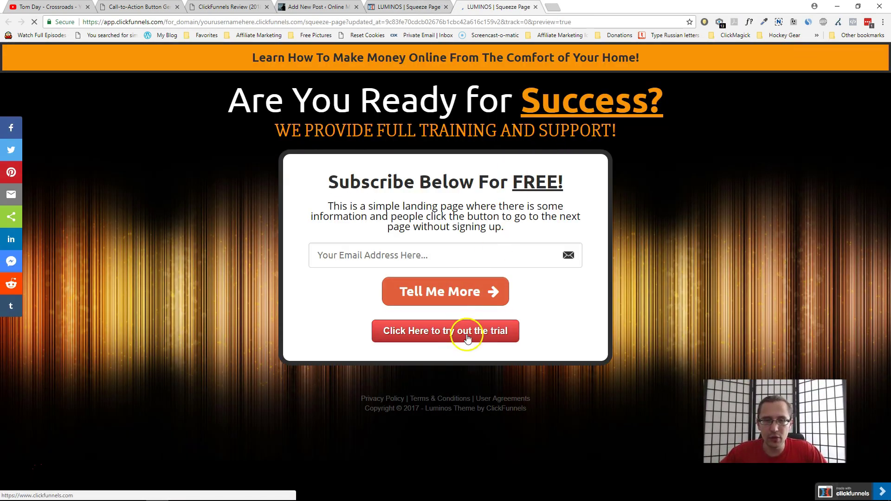
{"action": "left_click", "coordinate": [467, 333]}
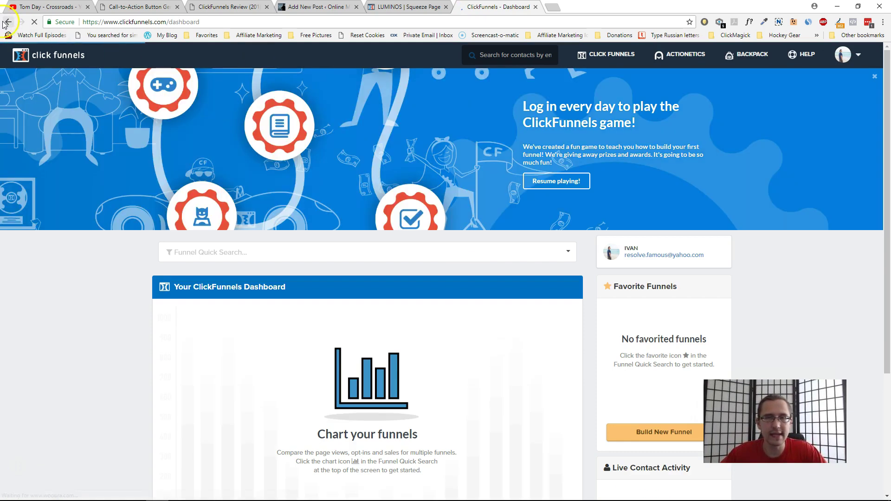
{"action": "left_click", "coordinate": [7, 22]}
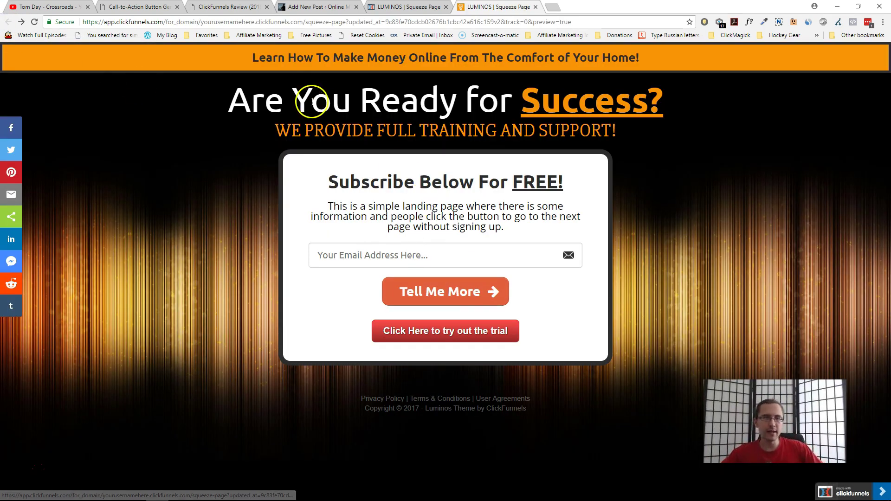
Return to the WordPress draft and select the centred ClickFunnels trial button image
{"action": "left_click", "coordinate": [230, 6]}
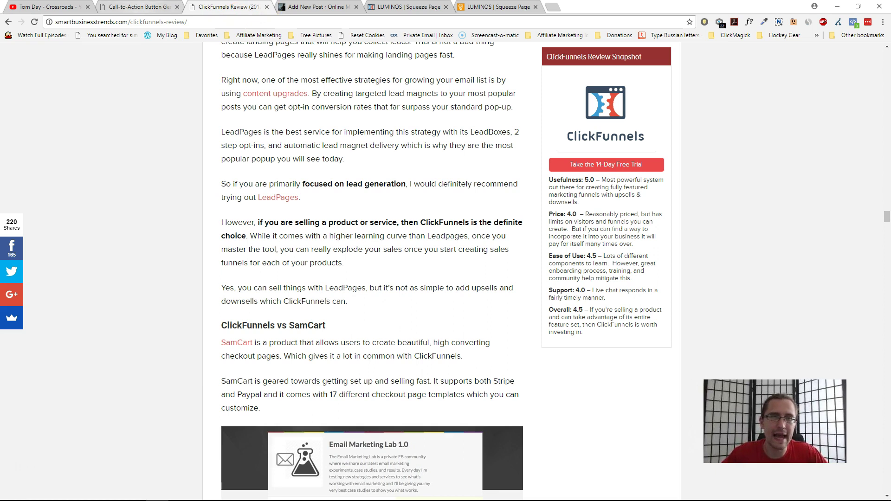
{"action": "left_click", "coordinate": [139, 7]}
{"action": "left_click", "coordinate": [316, 6]}
{"action": "left_click", "coordinate": [397, 201]}
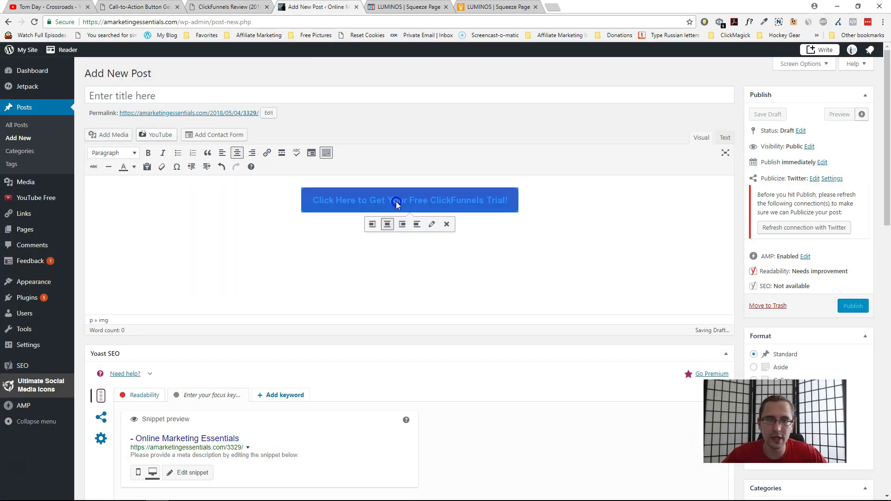